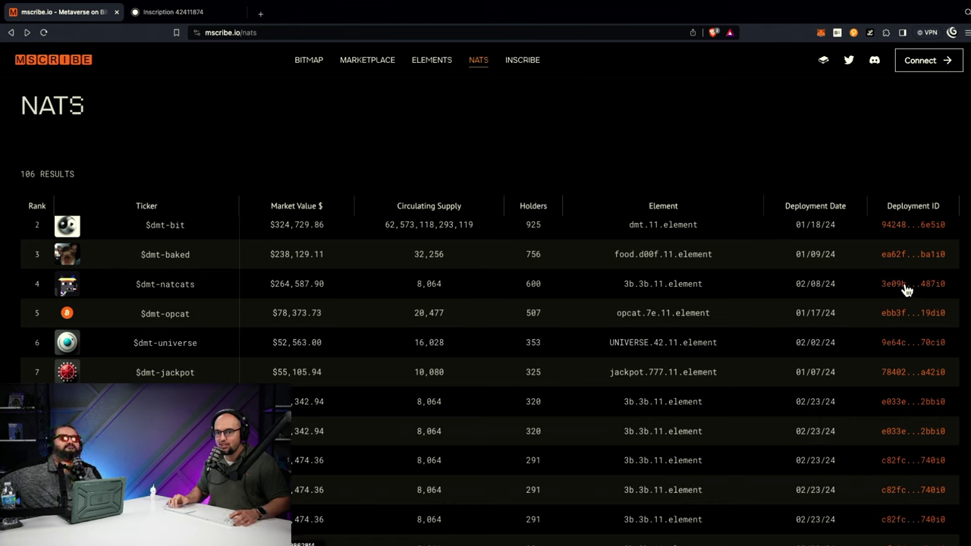
- Open the Inscription 42411874 page and examine its deploy JSON, highlighting the elem value and the nat tick value
click(182, 19)
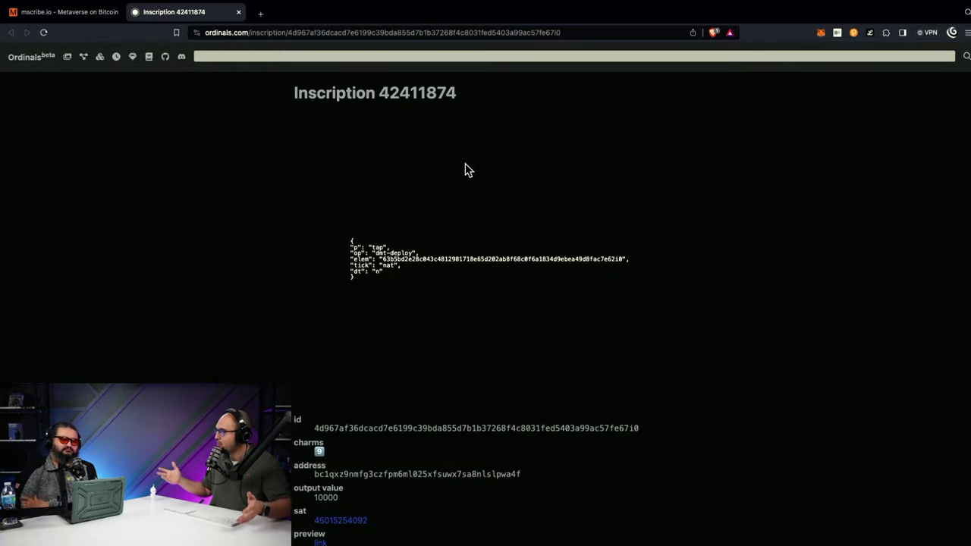
click(387, 262)
scroll(370, 237, up, 3)
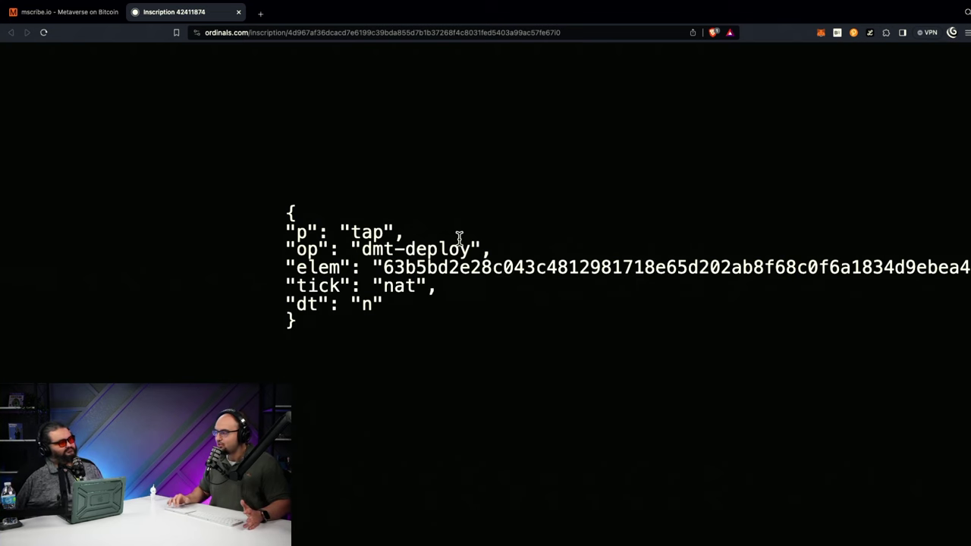
scroll(528, 252, right, 5)
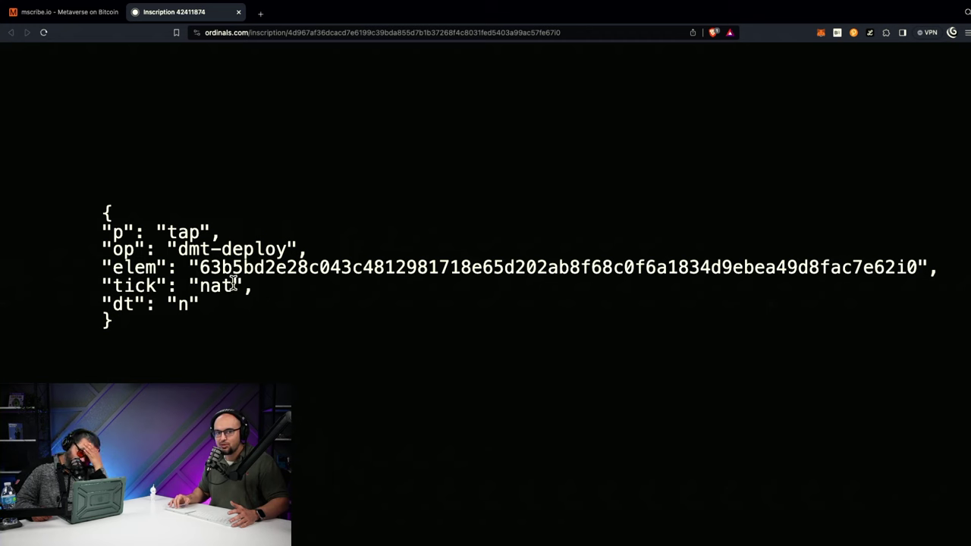
double_click(279, 271)
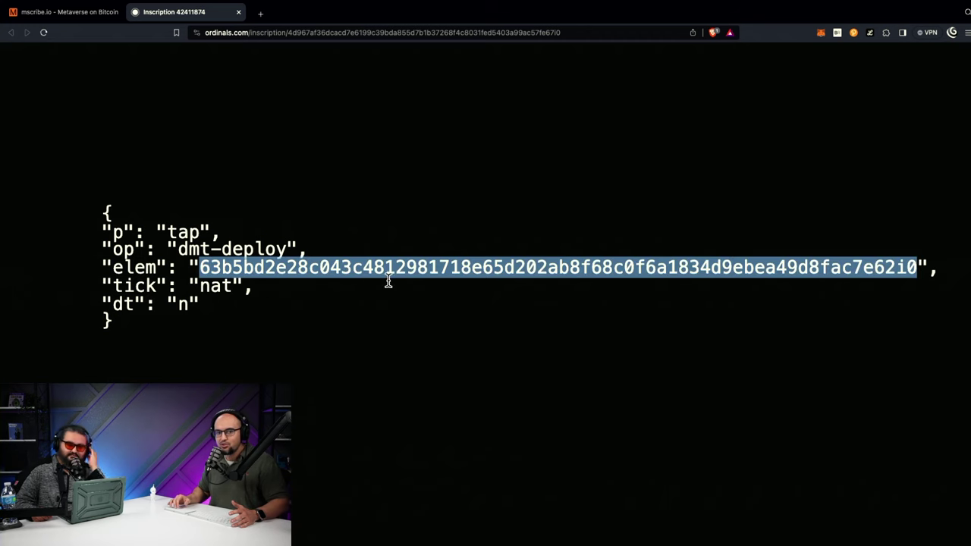
click(220, 293)
double_click(220, 291)
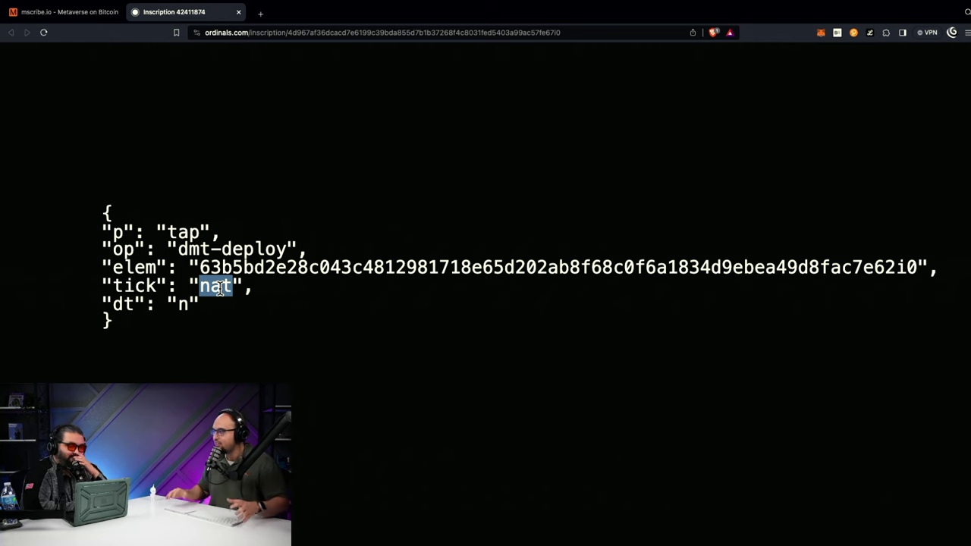
- Check the $dmt-nat entry in the mscribe NATS list against the tick and elem fields of its deploy inscription
click(46, 12)
scroll(272, 218, down, 1)
scroll(271, 218, up, 2)
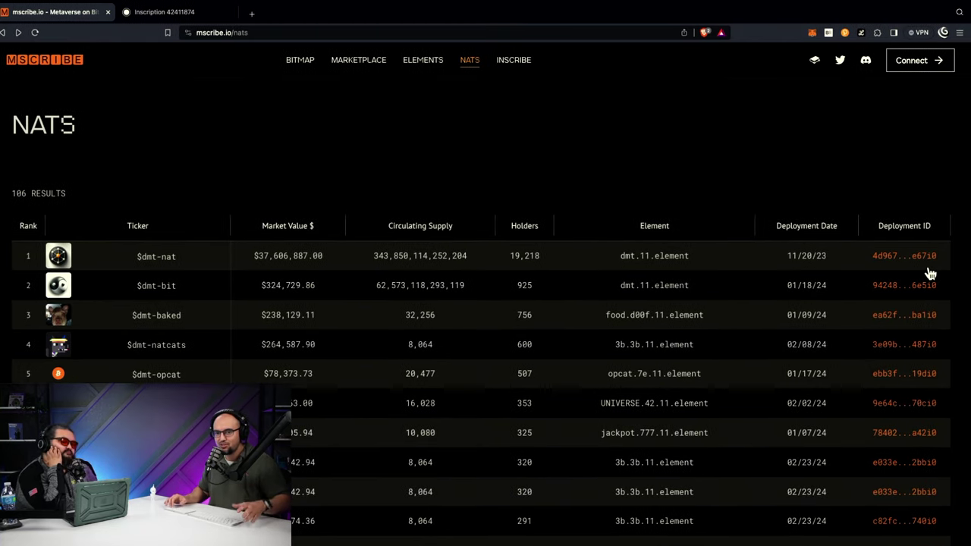
click(196, 13)
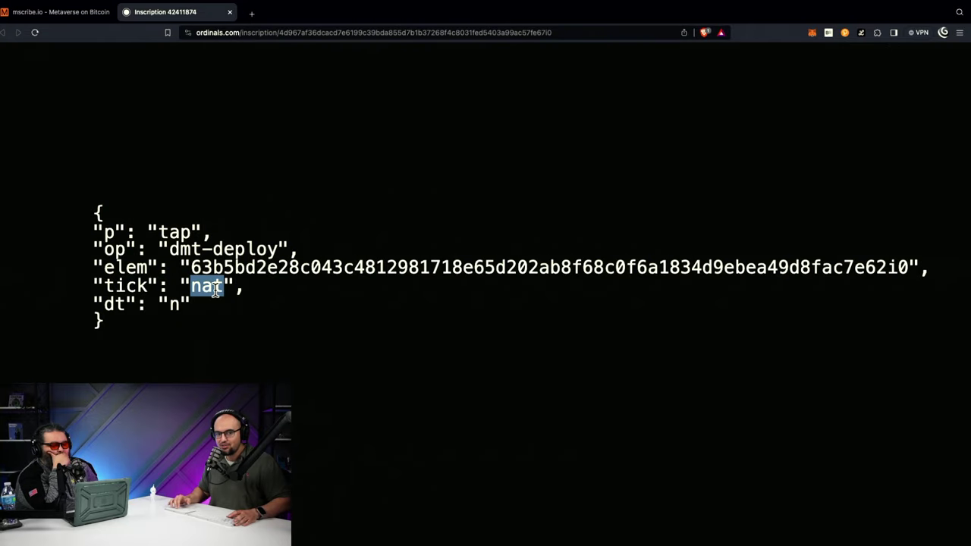
click(332, 270)
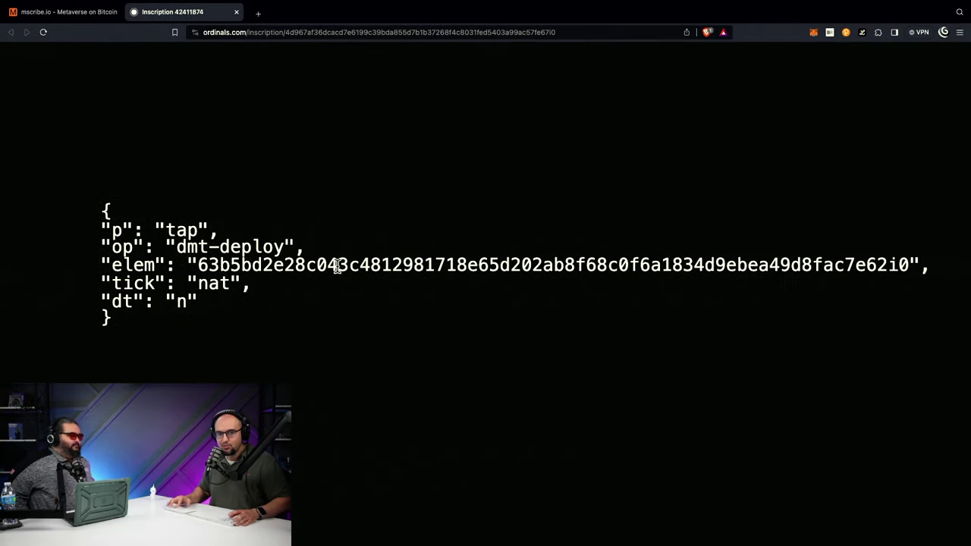
- Review the metadata beneath the deploy JSON, from id to content type, with a look back at the NATS list
scroll(333, 267, down, 5)
scroll(357, 339, down, 3)
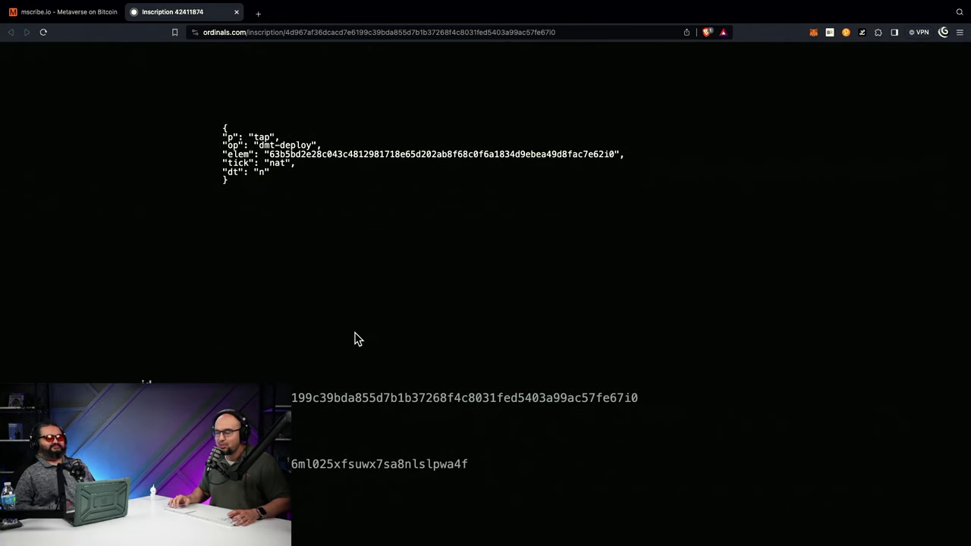
scroll(355, 340, down, 2)
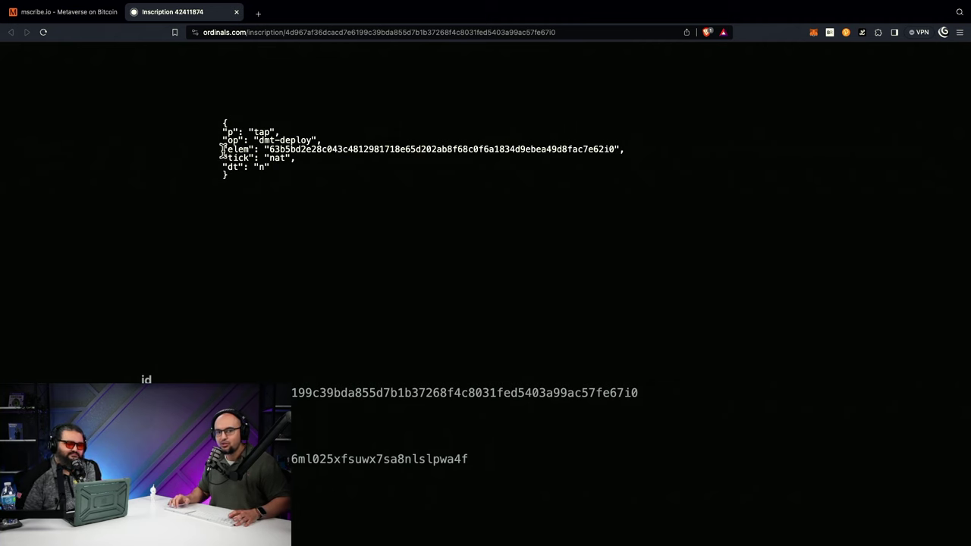
scroll(282, 190, down, 5)
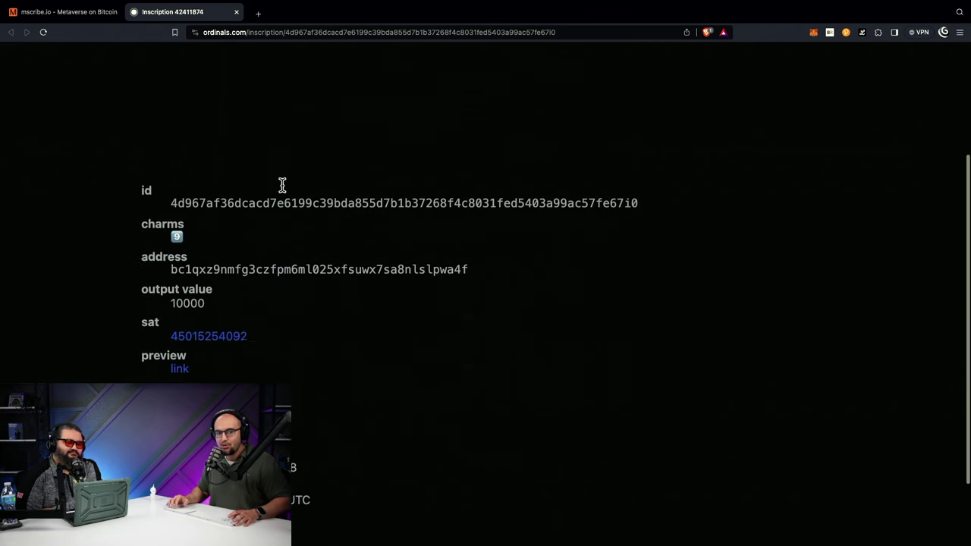
click(98, 14)
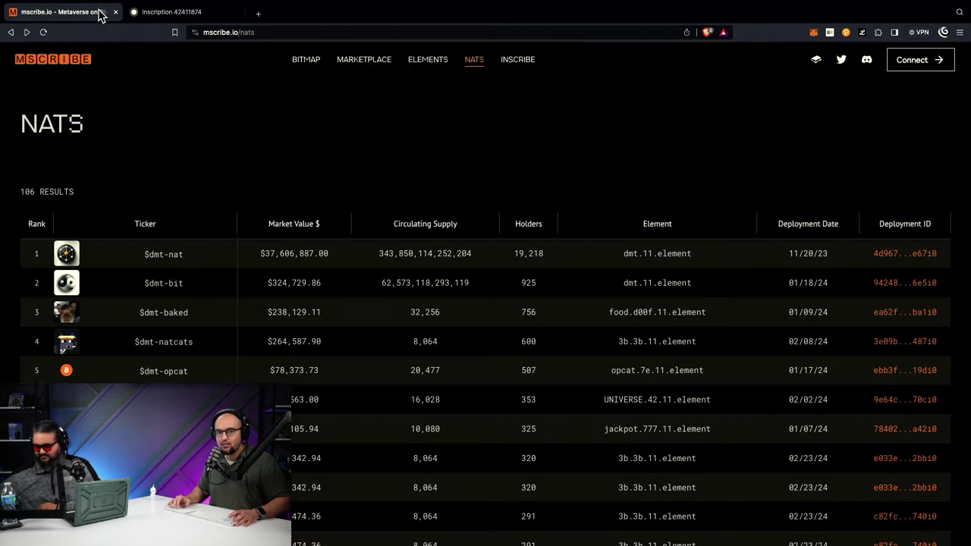
click(155, 20)
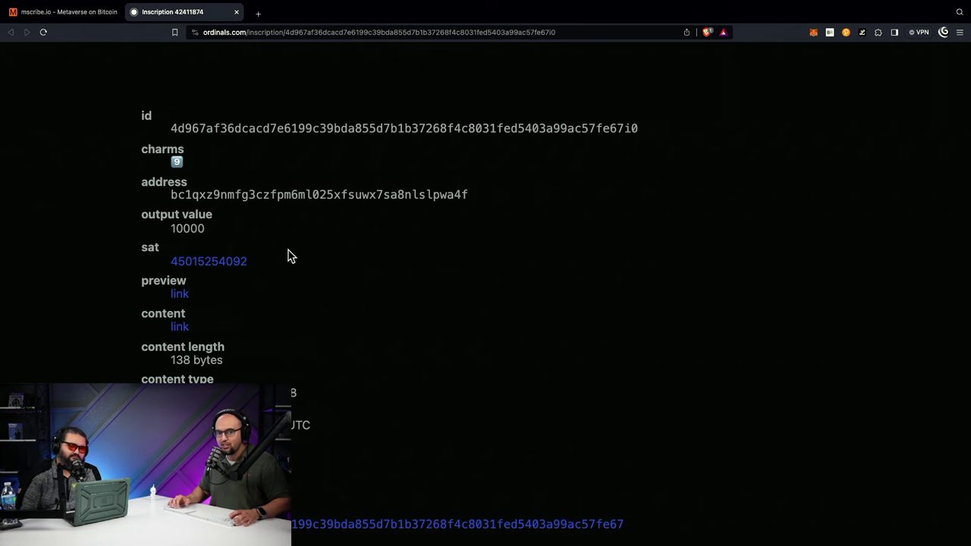
- Open the sat linked from the deploy inscription and review its block, rarity, timestamp and inscriptions
scroll(288, 254, up, 10)
scroll(323, 343, down, 5)
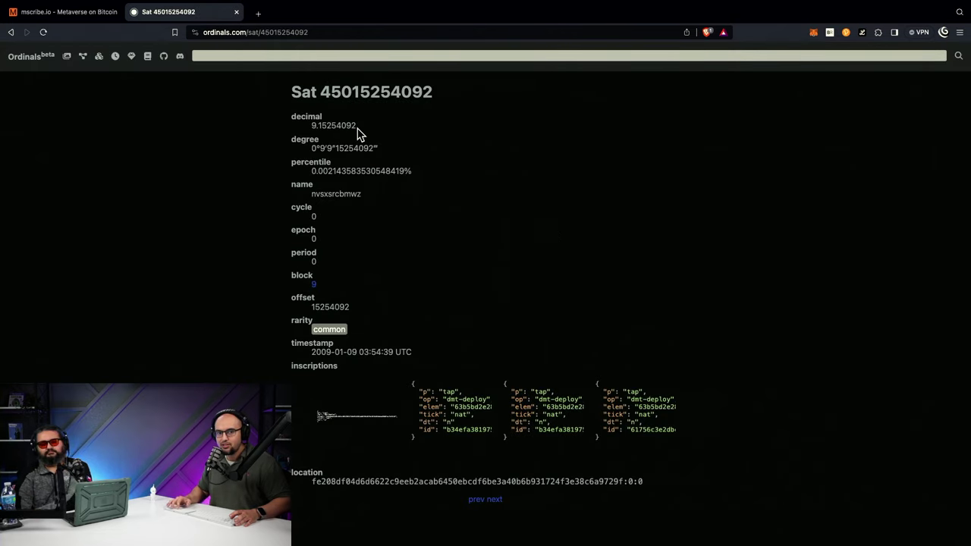
scroll(360, 135, up, 5)
scroll(360, 212, down, 5)
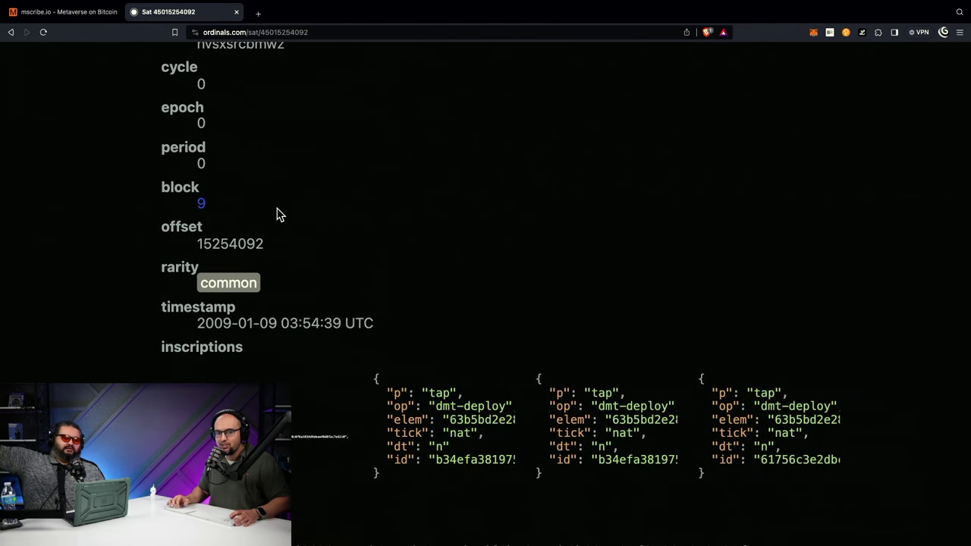
scroll(276, 220, down, 3)
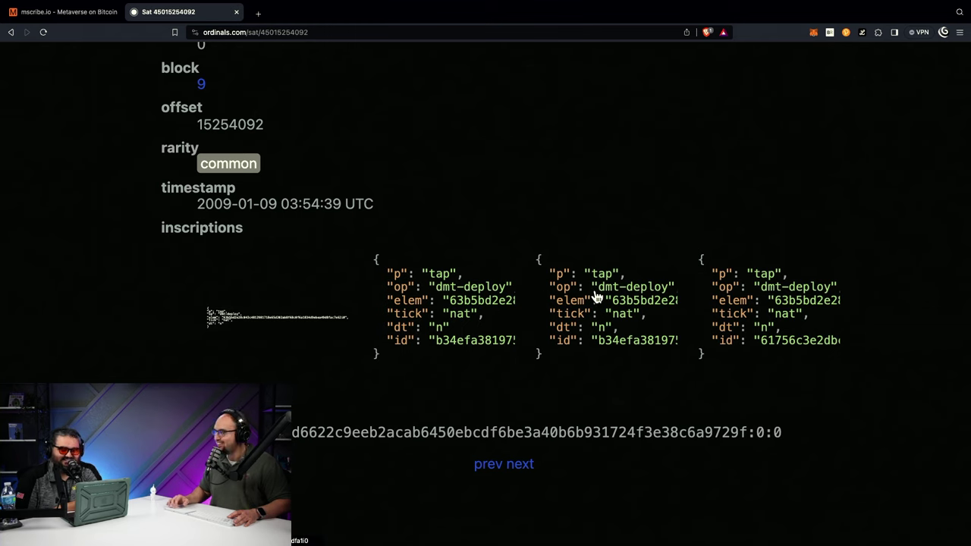
- Enlarge the sat's inscription previews and compare the id fields of the three re-inscribed dmt-deploy entries
key(super+plus)
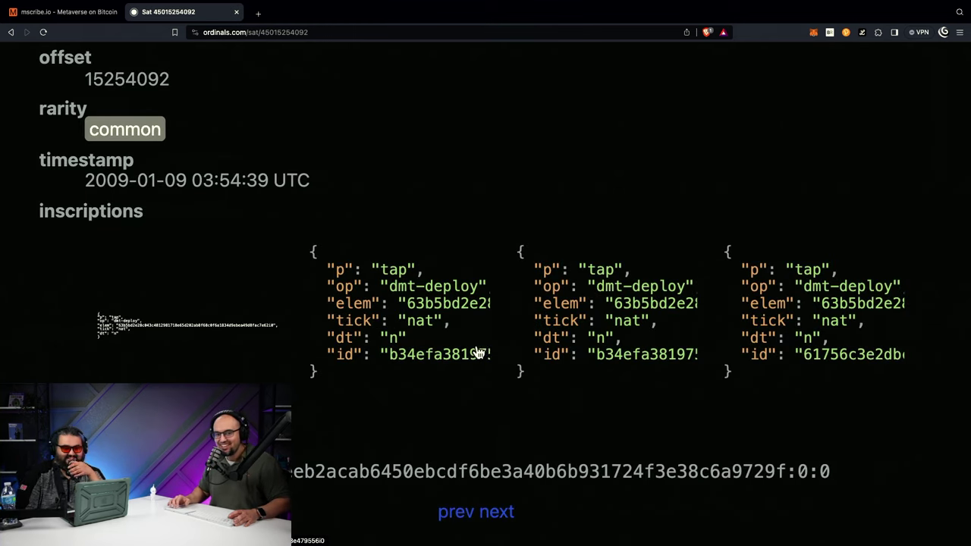
key(super+plus)
key(super+plus)
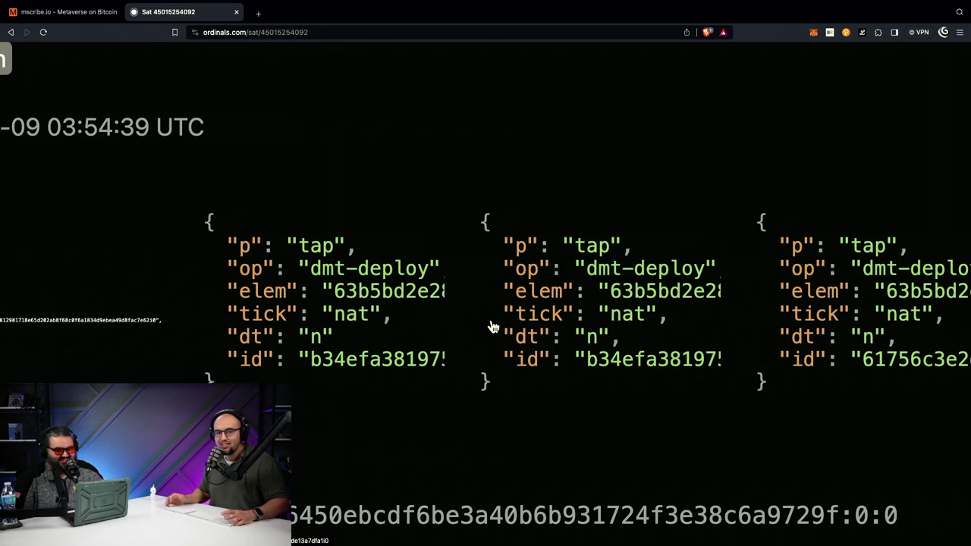
scroll(587, 320, right, 2)
scroll(587, 320, right, 1)
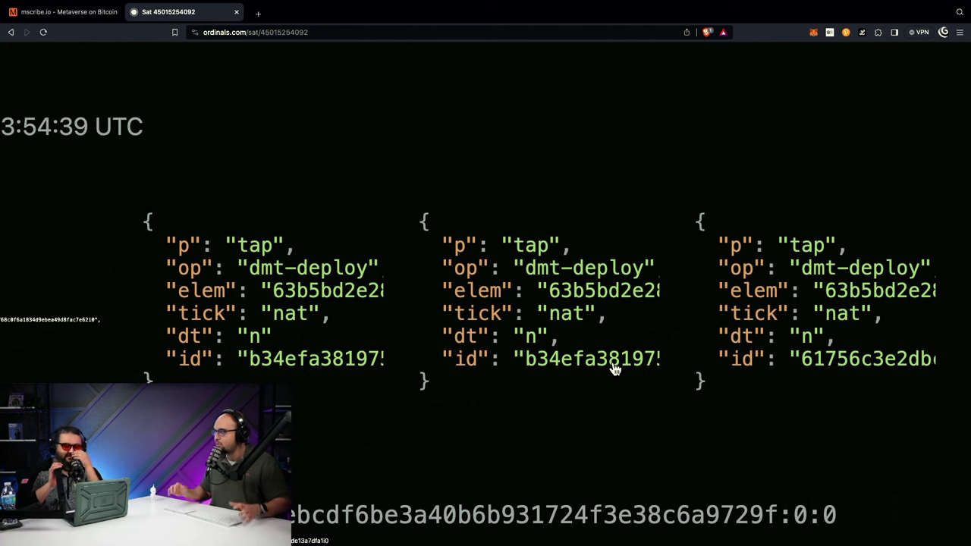
scroll(623, 353, right, 3)
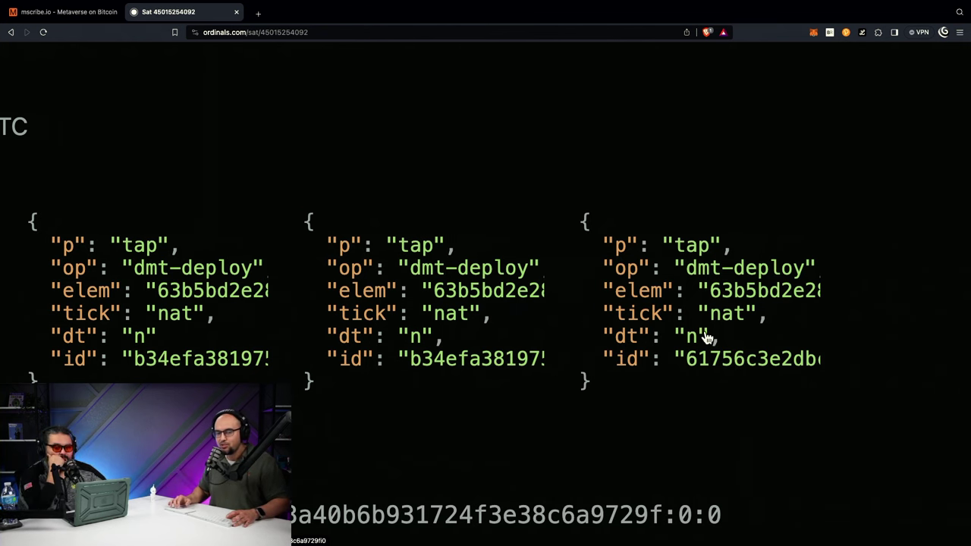
- Open the last dmt-deploy inscription on the sat and select the value of its id field
click(739, 311)
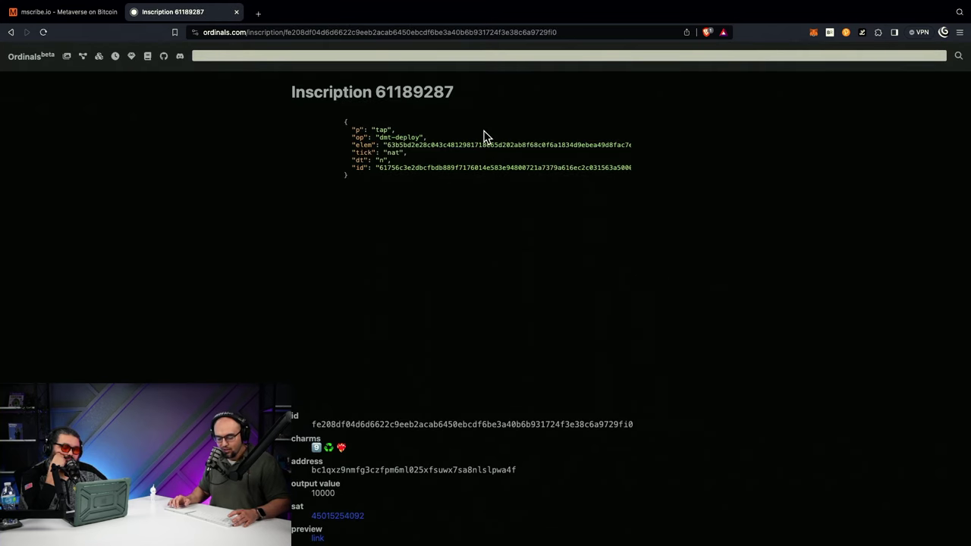
scroll(483, 140, up, 5)
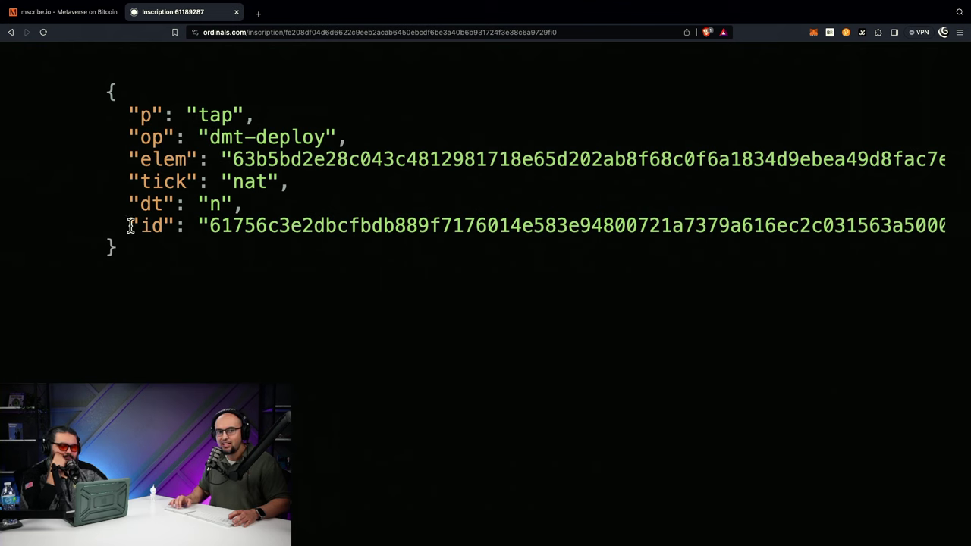
drag(126, 226, 749, 227)
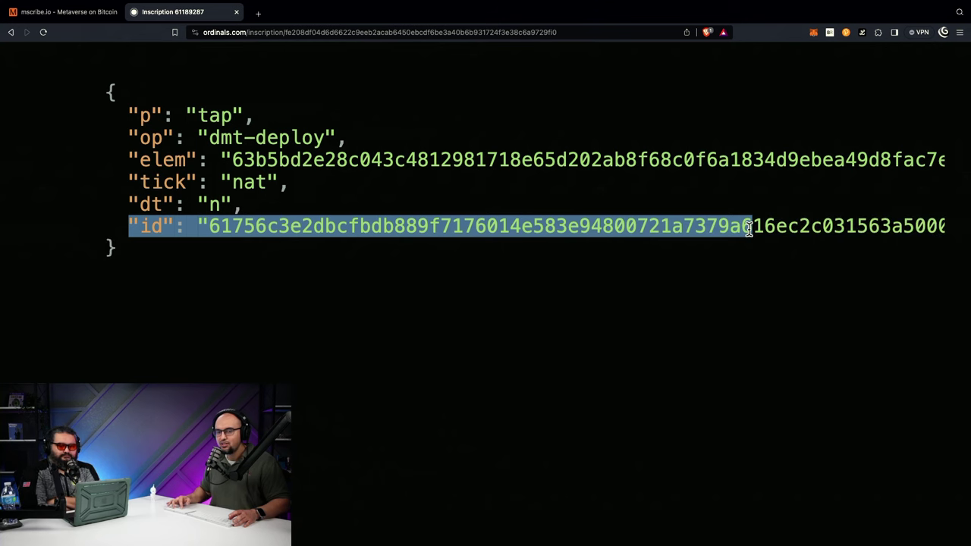
scroll(431, 279, down, 3)
click(414, 260)
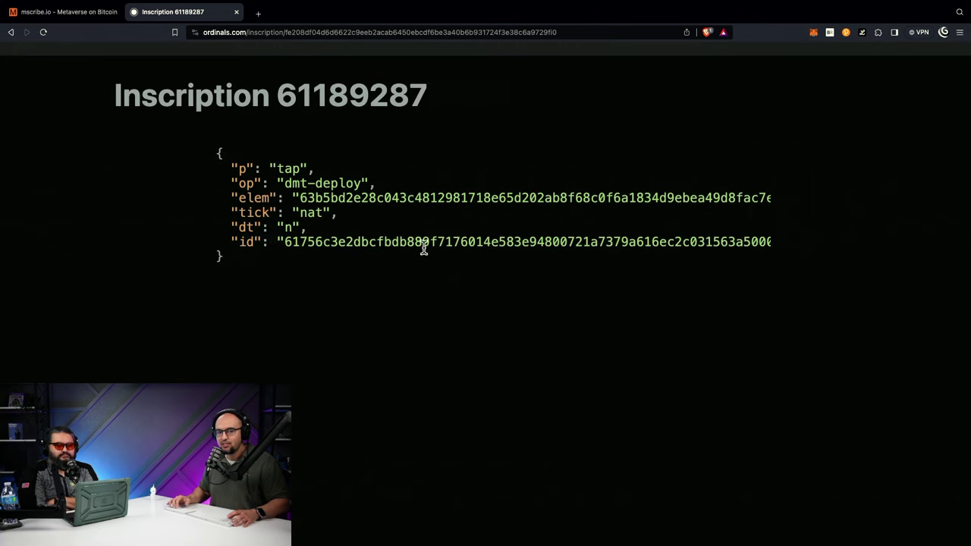
double_click(425, 242)
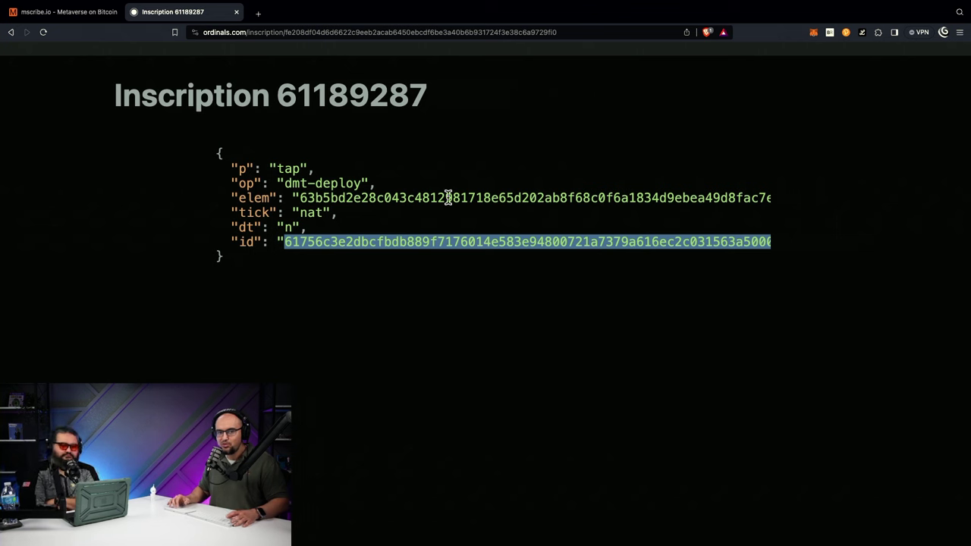
- Load the ordiscan.com explorer in a new browser tab
click(258, 14)
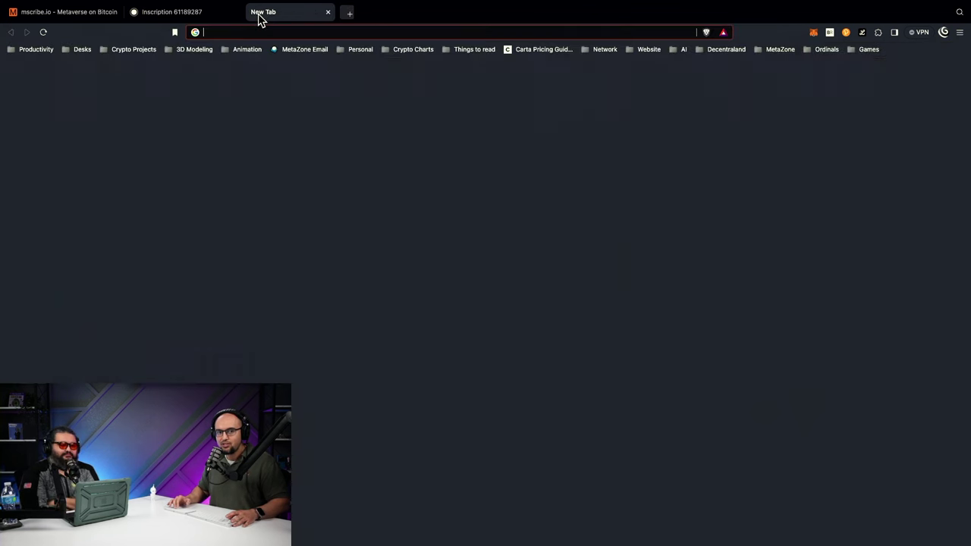
text(ordiscan.com)
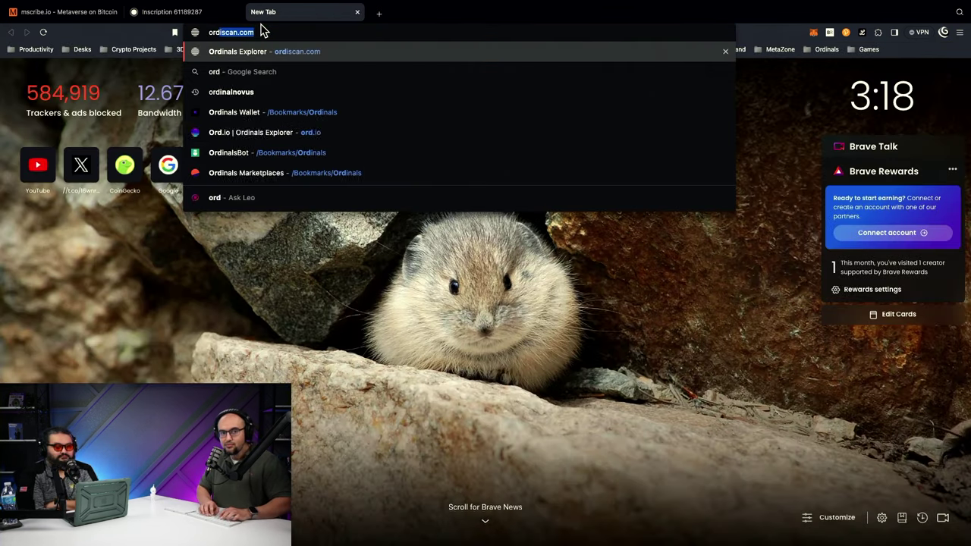
key(Return)
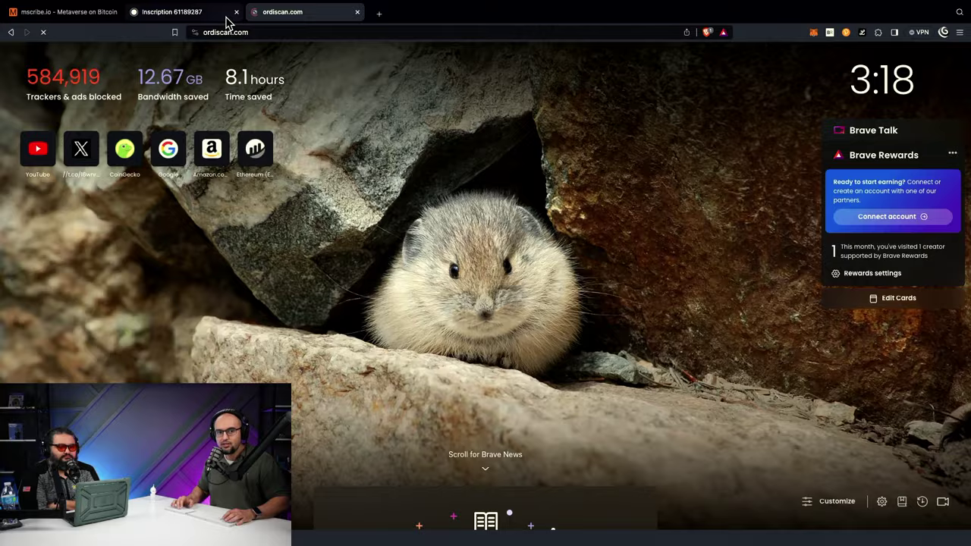
- Copy the id value from Inscription 61189287 and use it to find and open the referenced inscription on Ordiscan
click(210, 17)
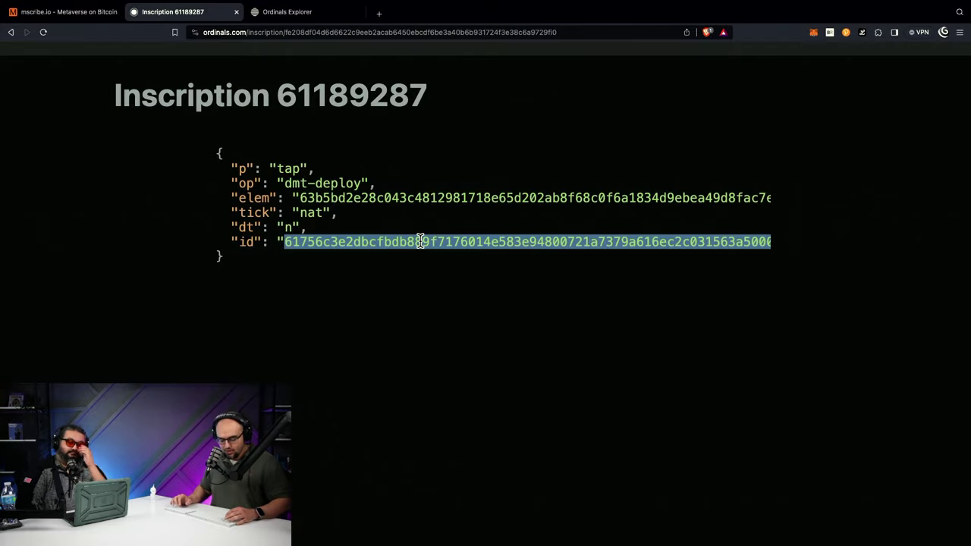
click(311, 14)
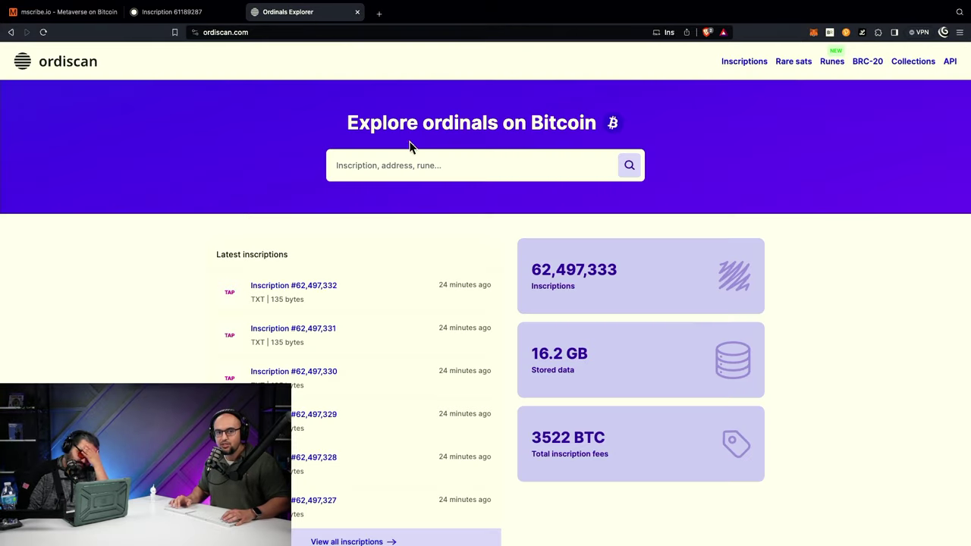
click(410, 173)
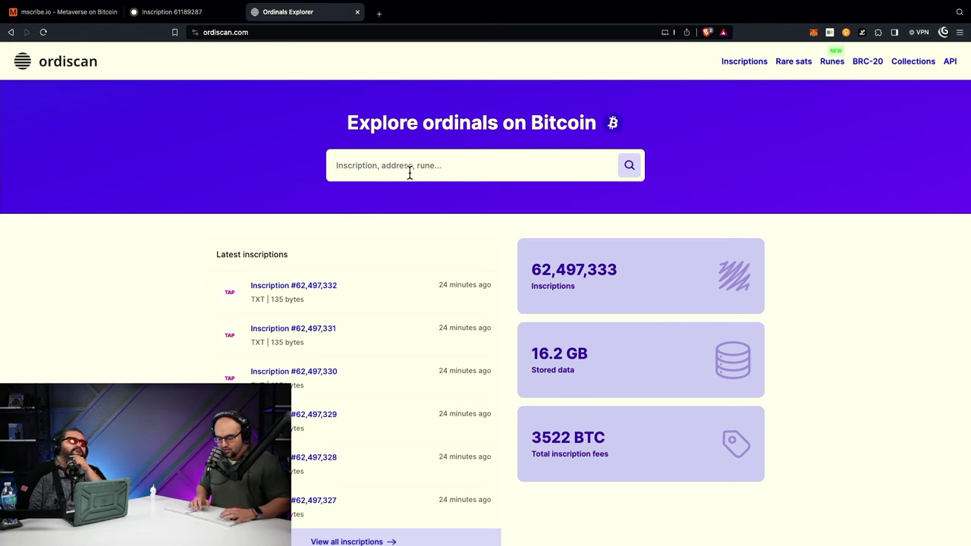
text(61756c3e2dbcfbdb889f7176014e583e94800721a7379a616ec2c031563a5000i0)
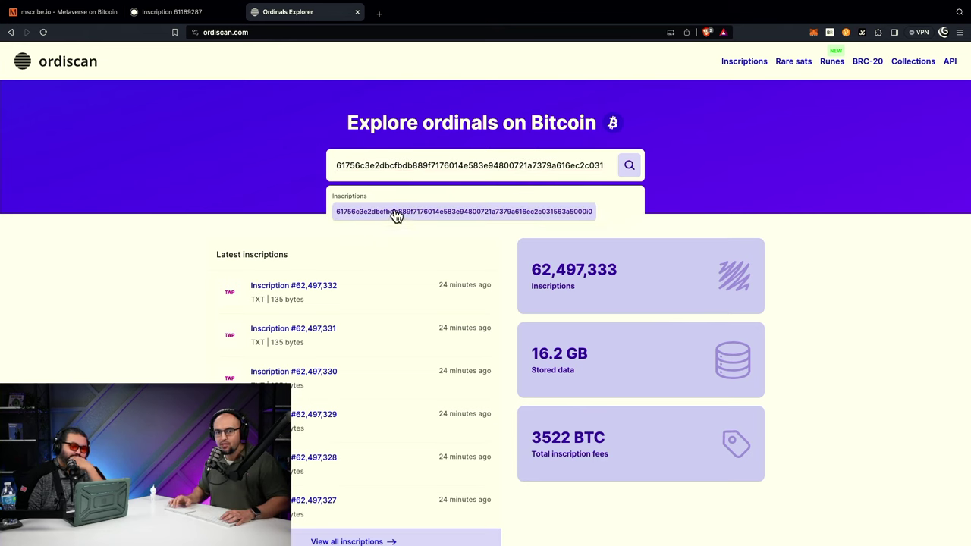
click(395, 212)
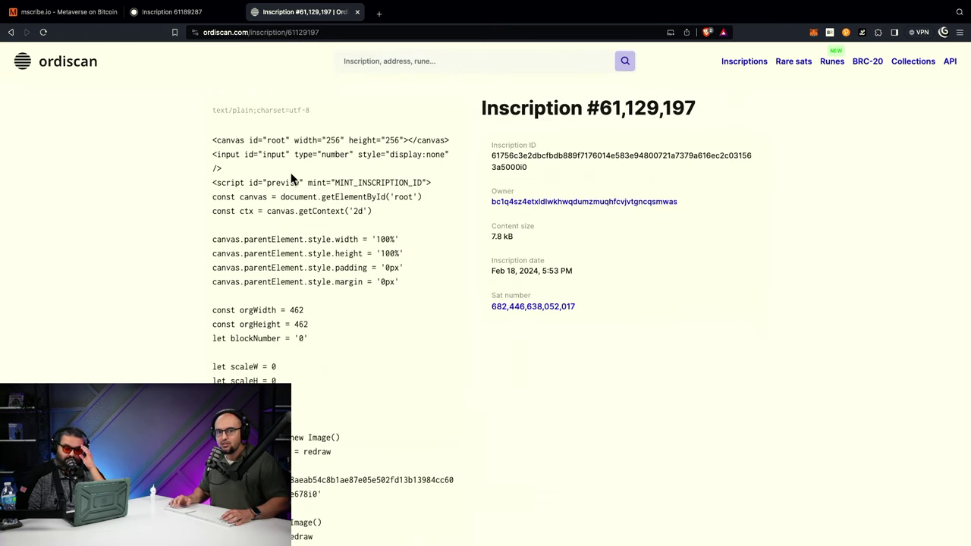
- Read through the canvas script in the referenced inscription, down to the part that retrieves the mint inscription id
scroll(355, 170, up, 5)
scroll(394, 250, down, 15)
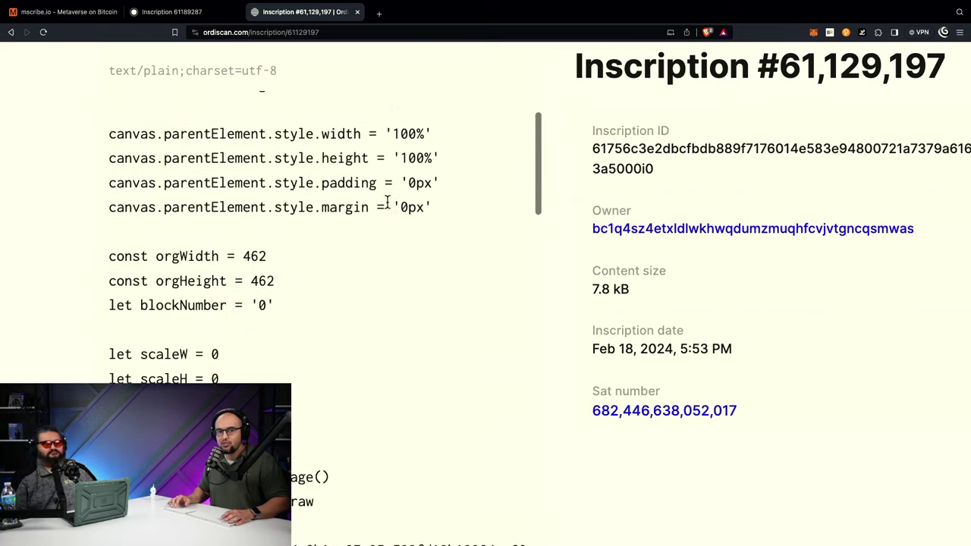
scroll(399, 296, down, 10)
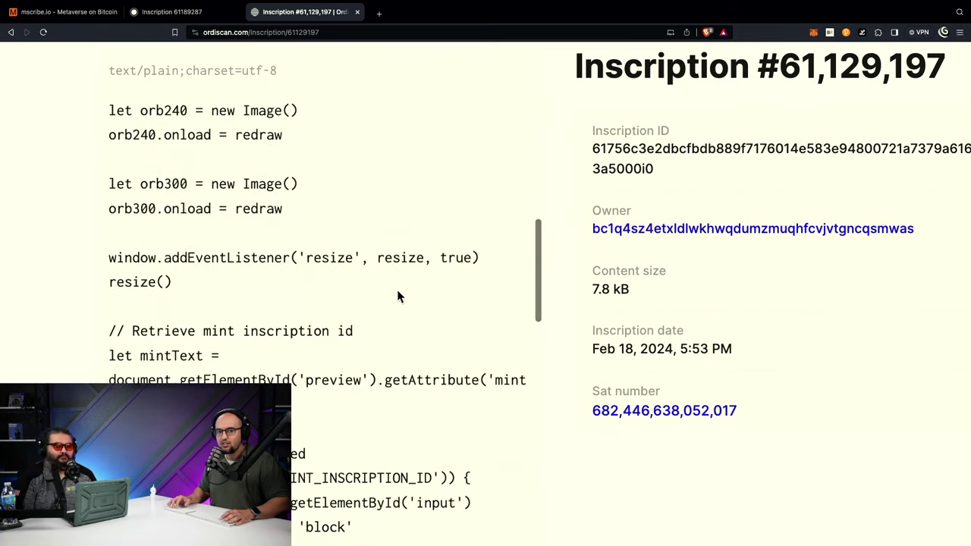
- Skim the script down to its initialize function, and return to the canvas and blockNumber declarations at its beginning
scroll(399, 296, down, 10)
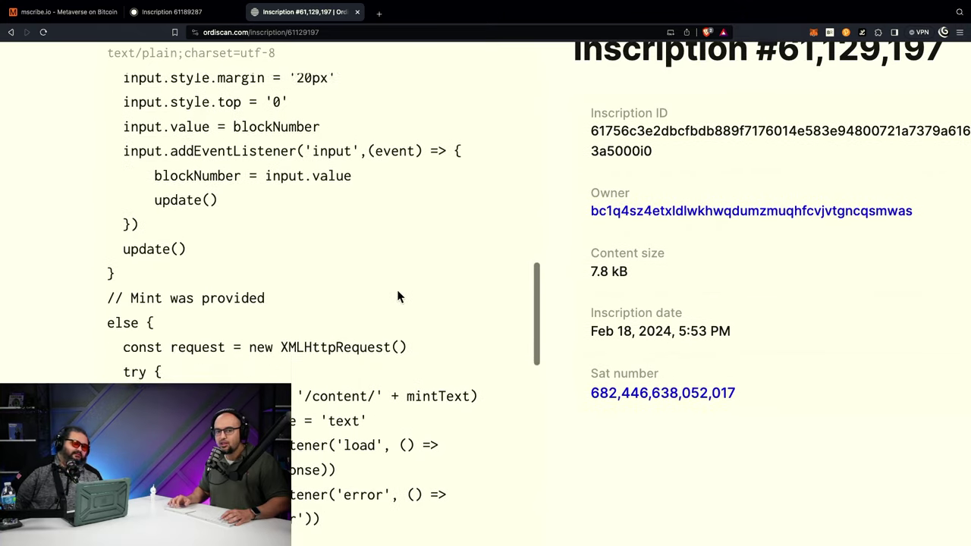
key(ctrl+0)
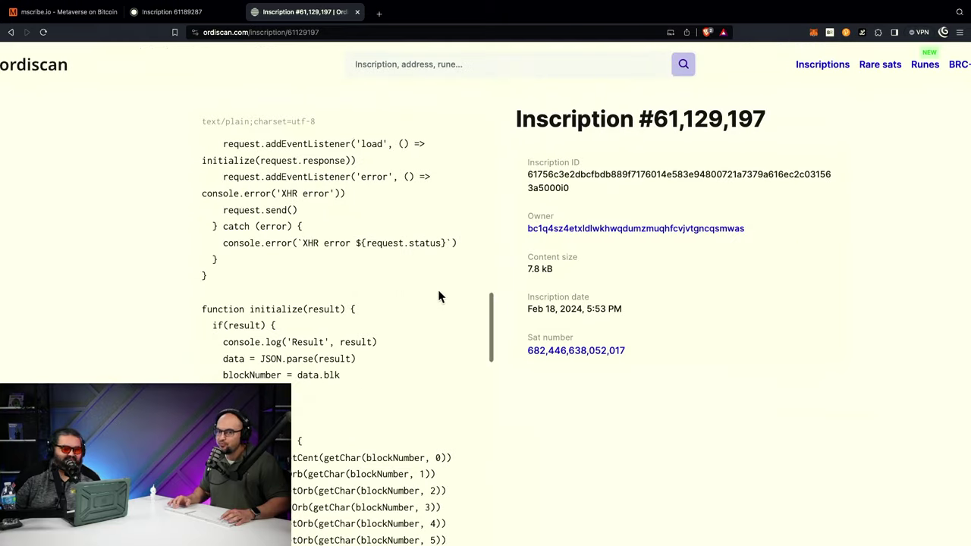
scroll(466, 319, up, 5)
scroll(418, 369, up, 10)
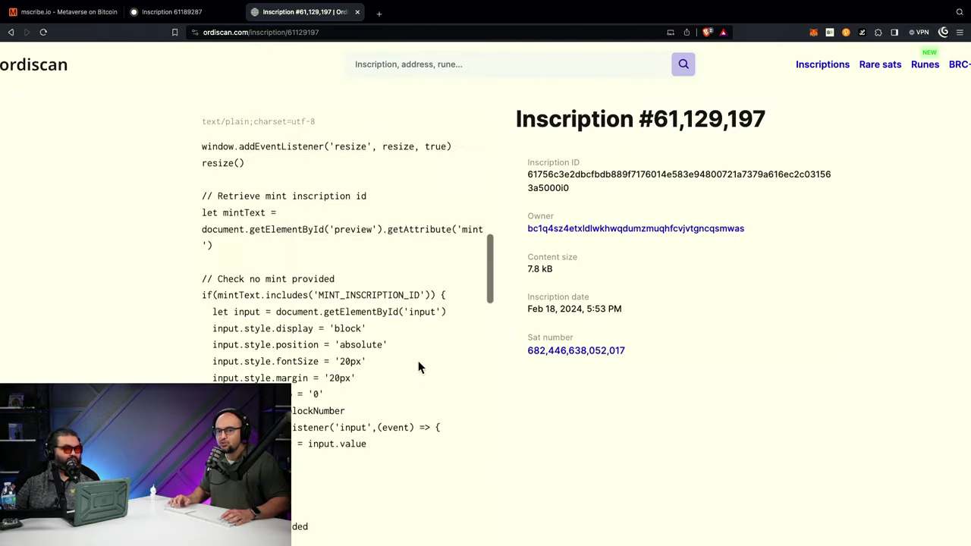
scroll(405, 373, up, 5)
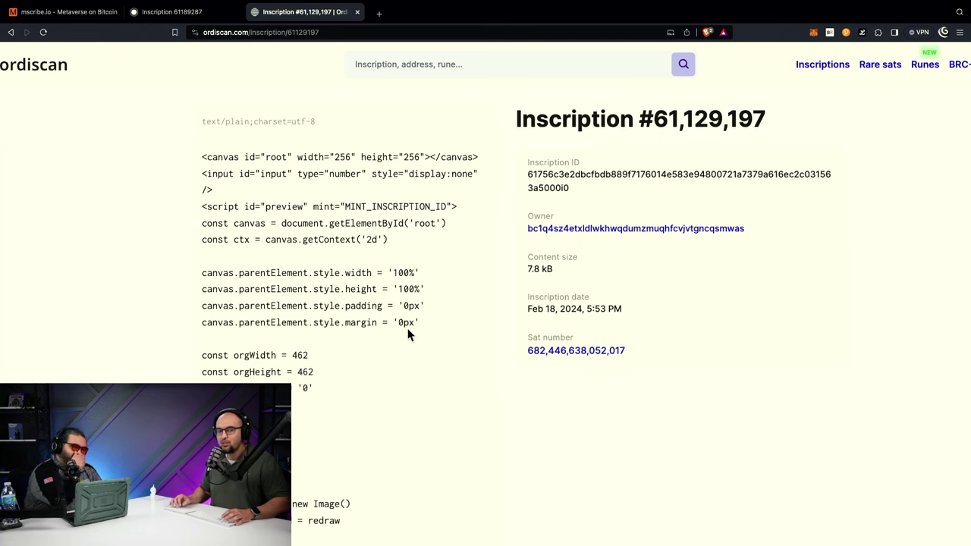
scroll(406, 292, down, 2)
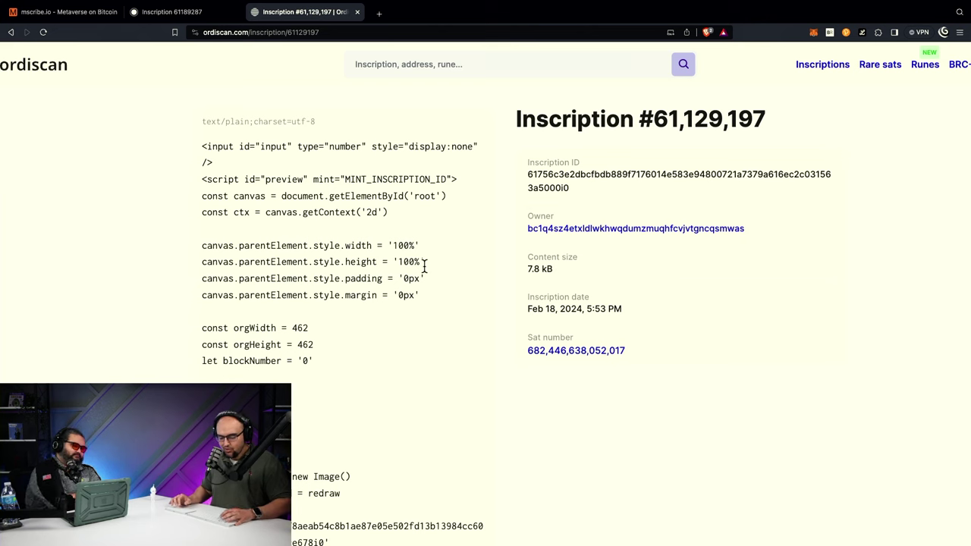
- Search the inscription page for "block" and go through the matches to the line assigning blockNumber to input.value
key(super+f)
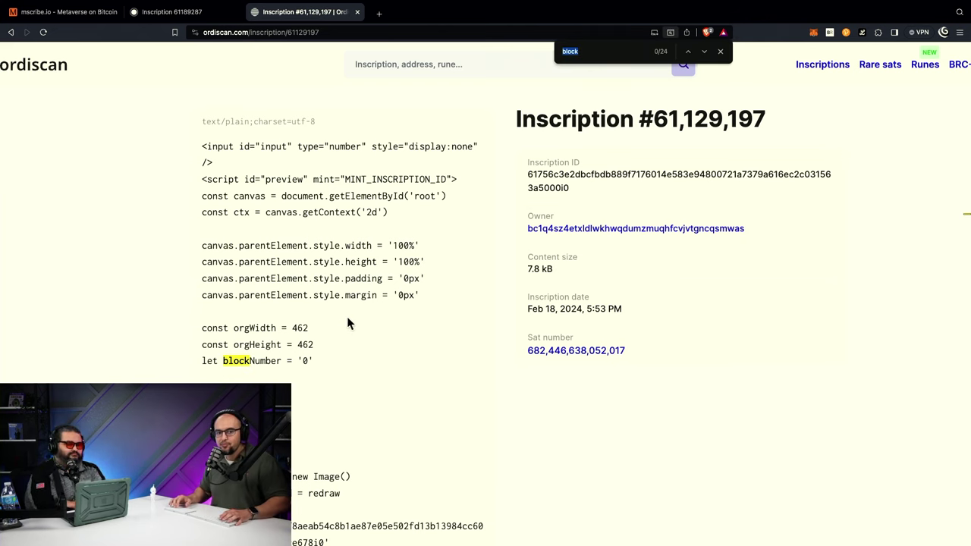
scroll(347, 321, down, 1)
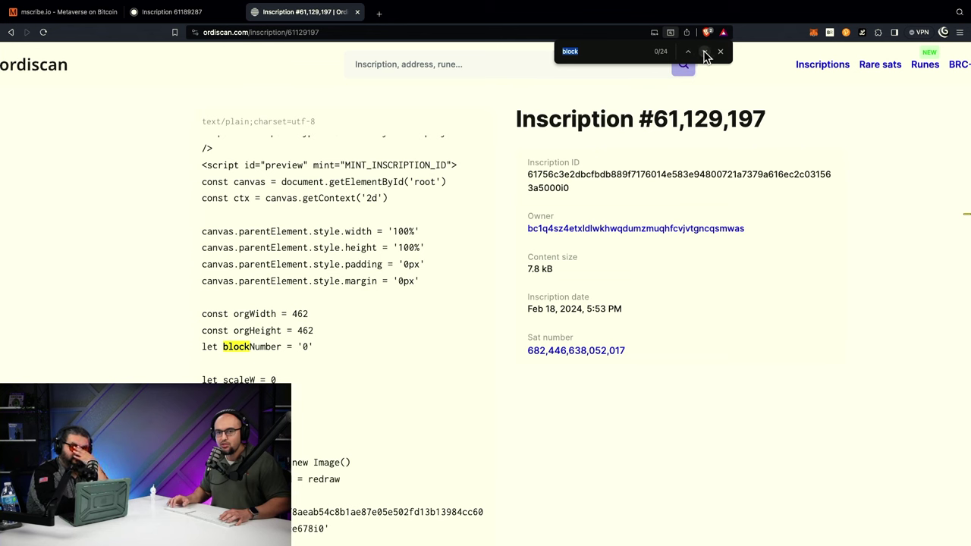
click(705, 53)
click(705, 53)
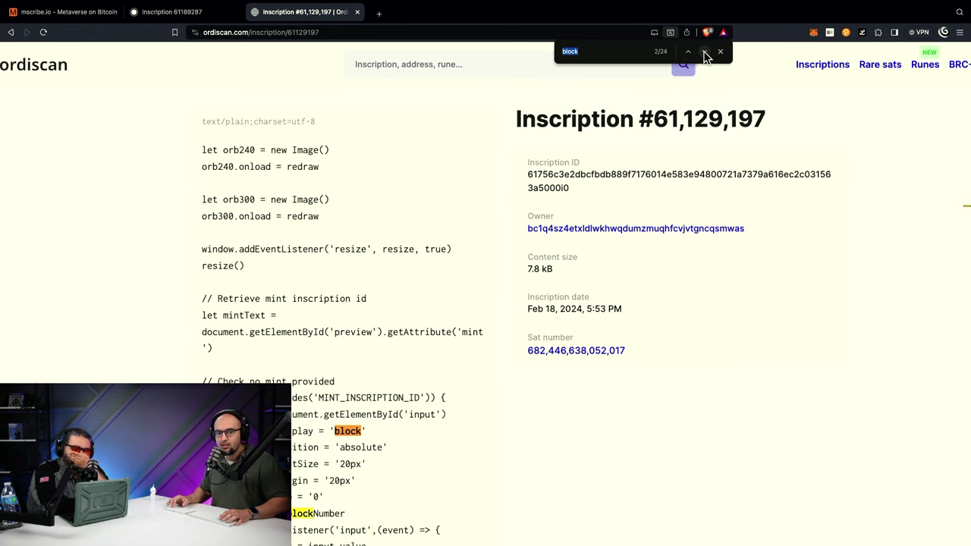
click(705, 53)
scroll(510, 244, down, 3)
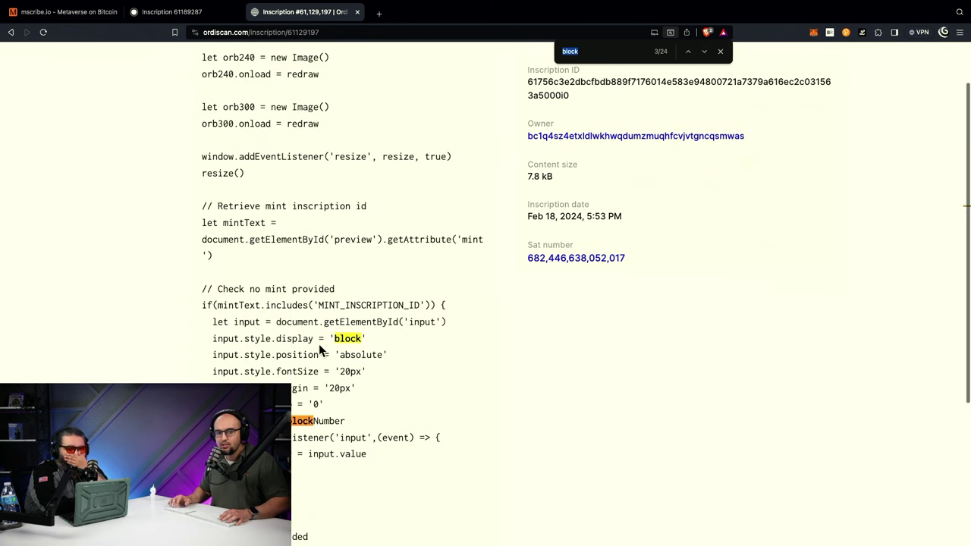
ctrl+scroll(318, 349, up, 5)
scroll(321, 347, down, 3)
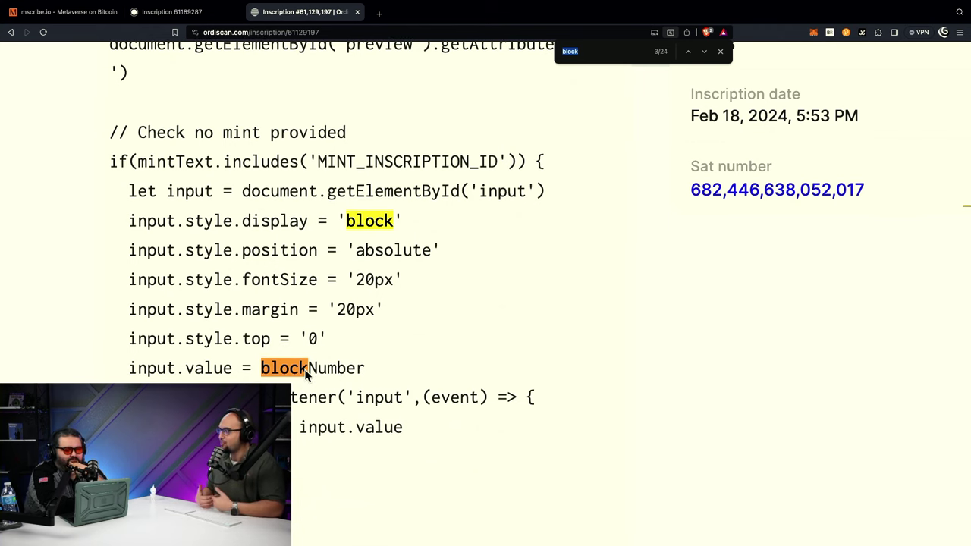
- Compare the dmt-deploy JSON of Inscription 61189287 with the blockNumber code in the referenced script inscription
click(155, 11)
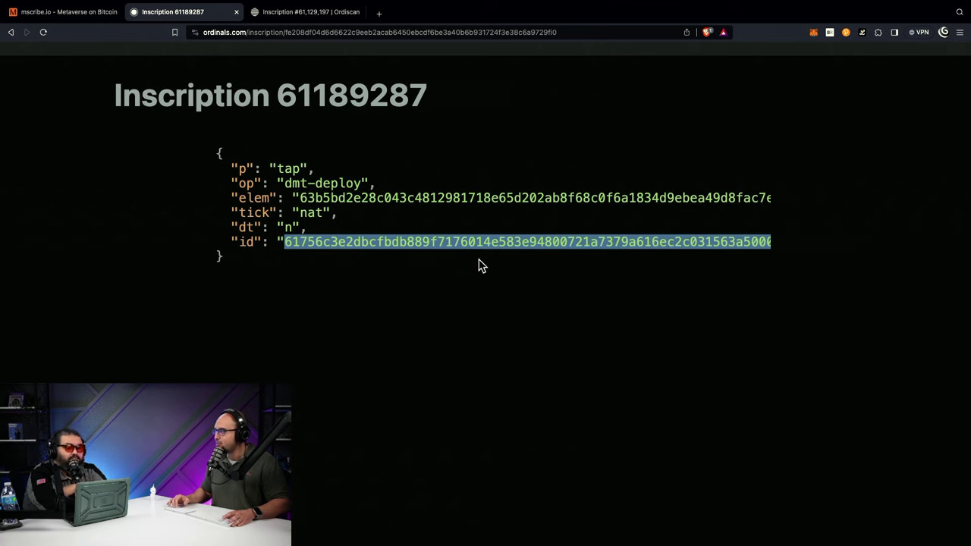
click(315, 21)
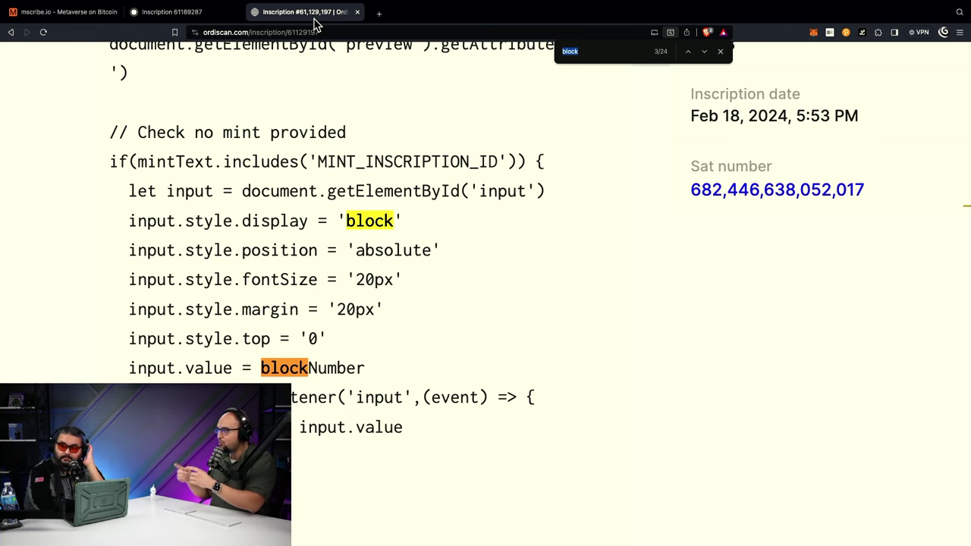
click(172, 17)
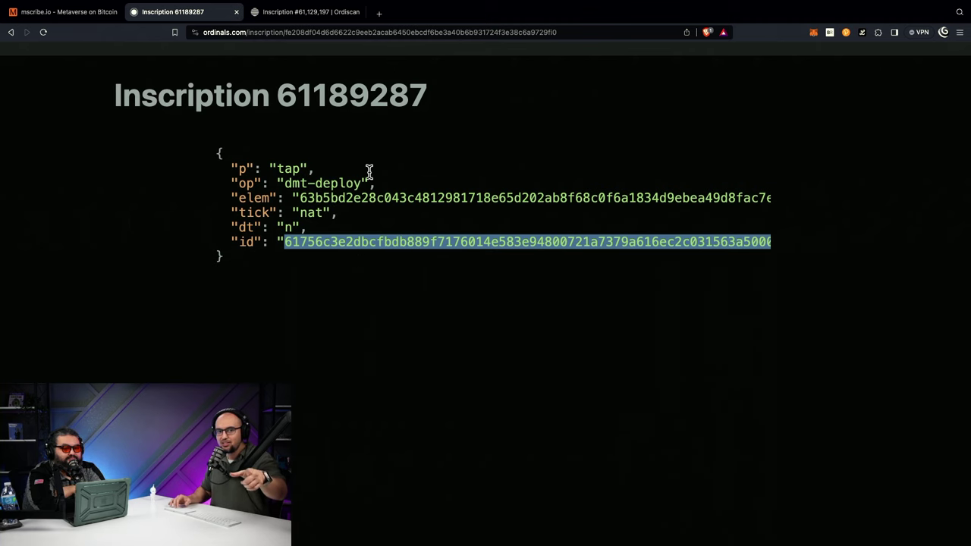
click(304, 12)
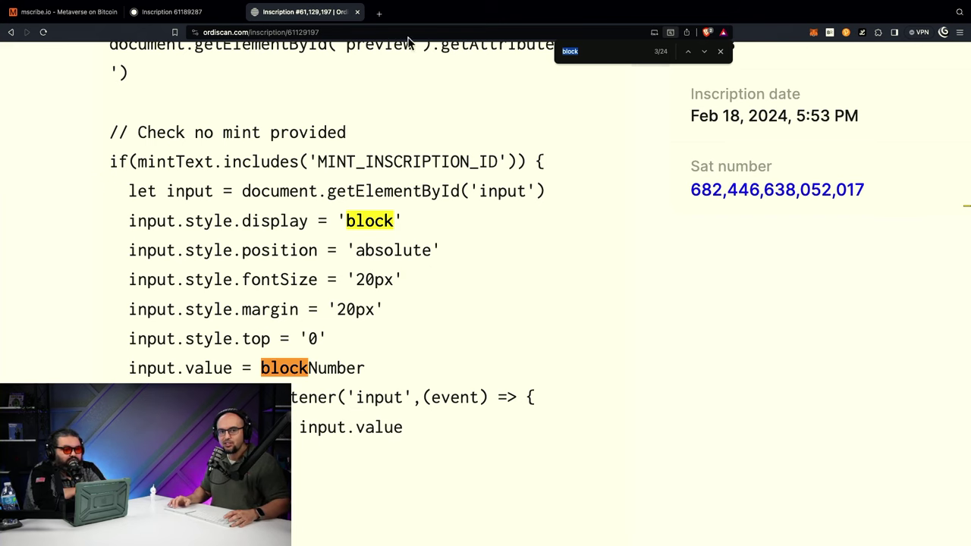
- Open the mscribe.io marketplace in a separate browser tab, reload the page and dismiss the wallet connection prompt
mouse_move(76, 16)
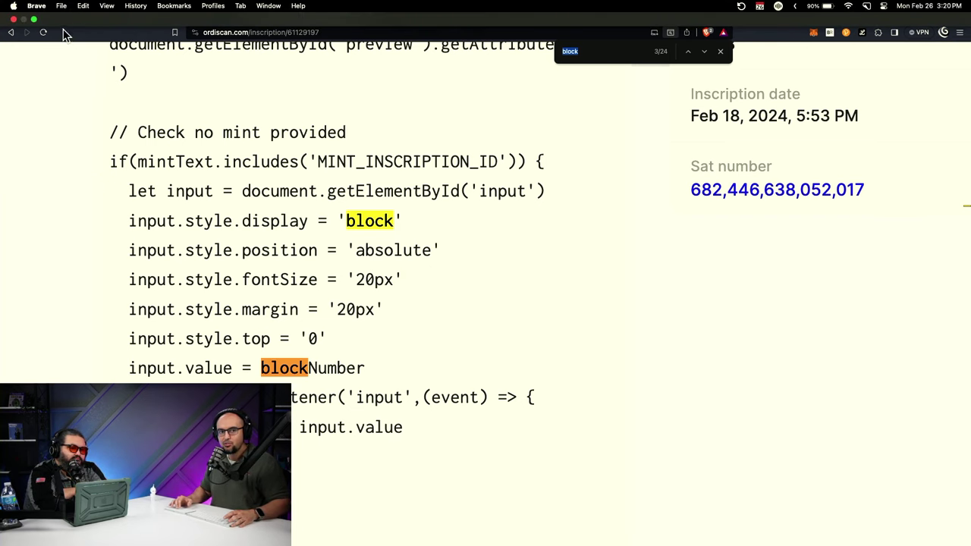
click(72, 12)
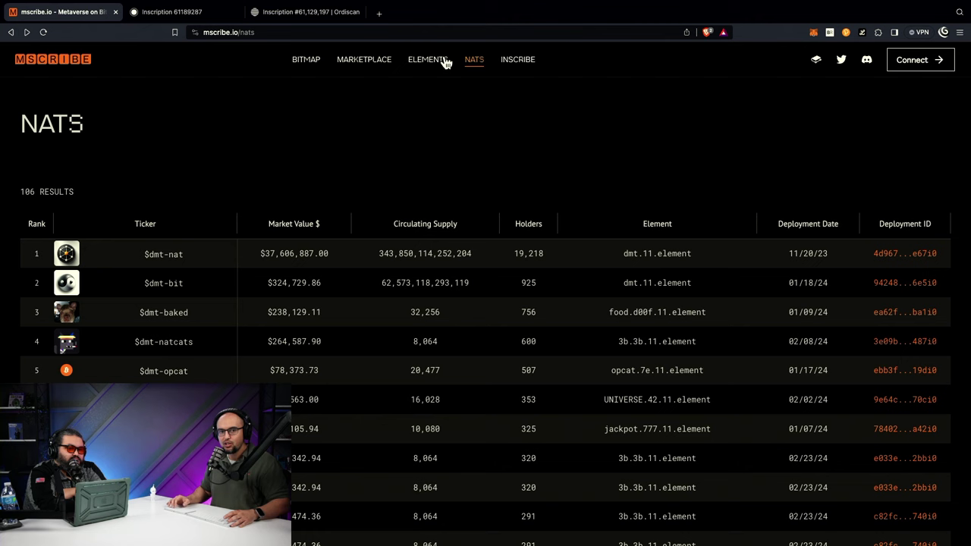
super+click(372, 61)
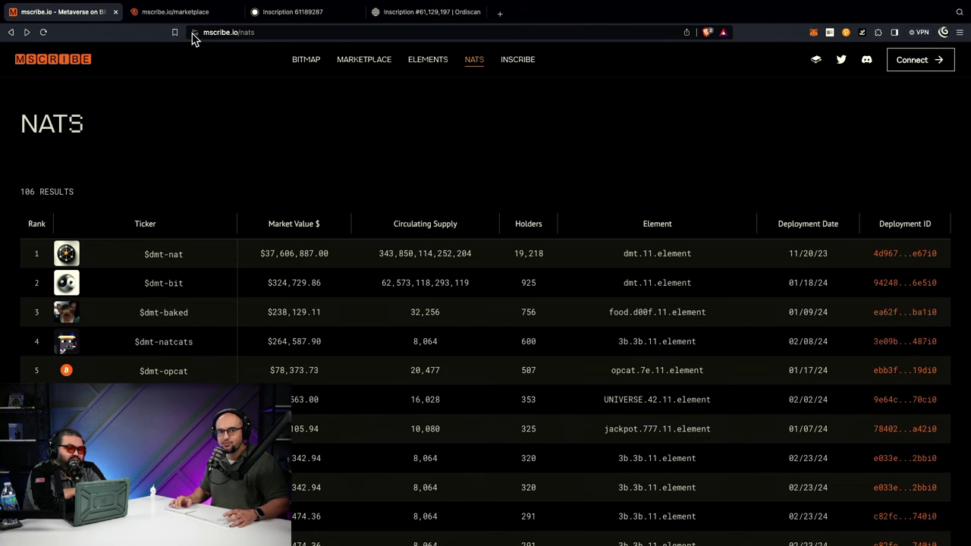
click(183, 12)
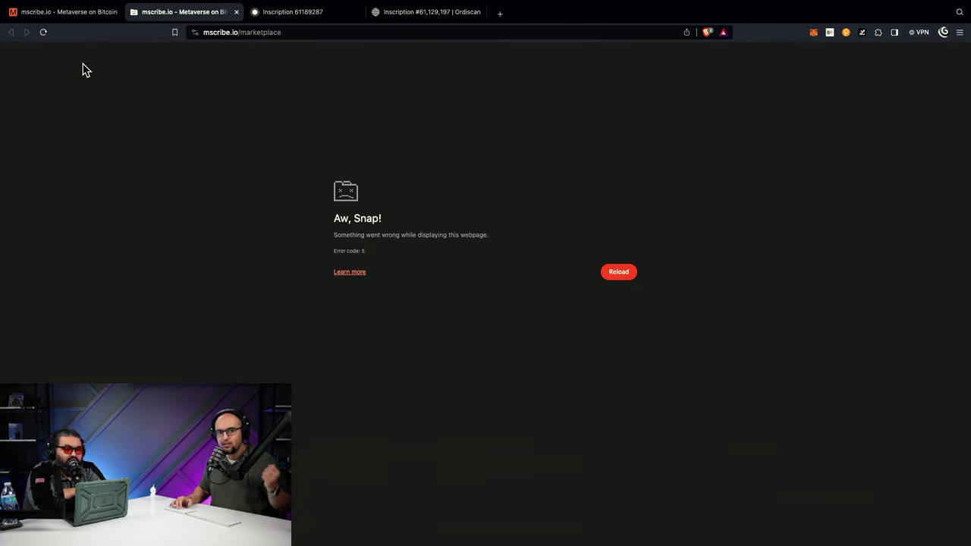
click(43, 33)
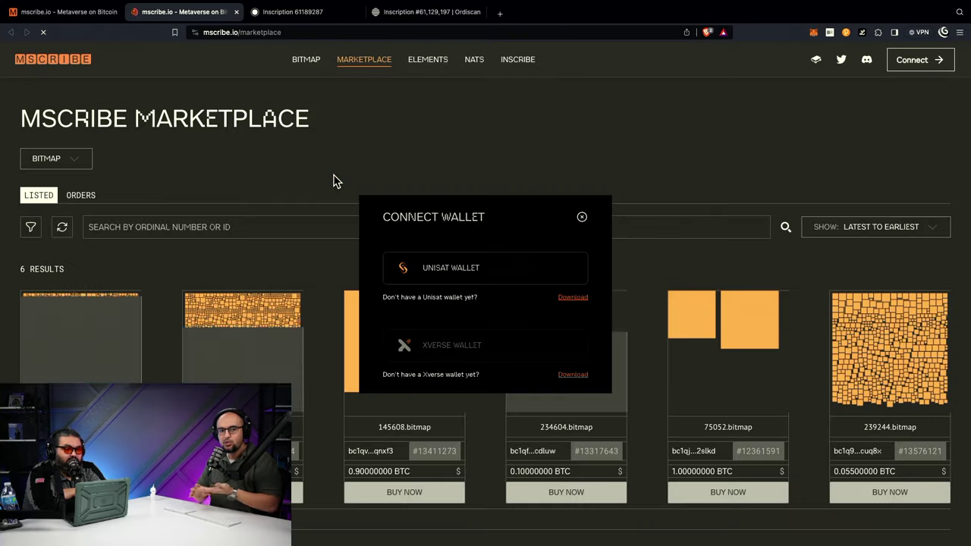
click(582, 218)
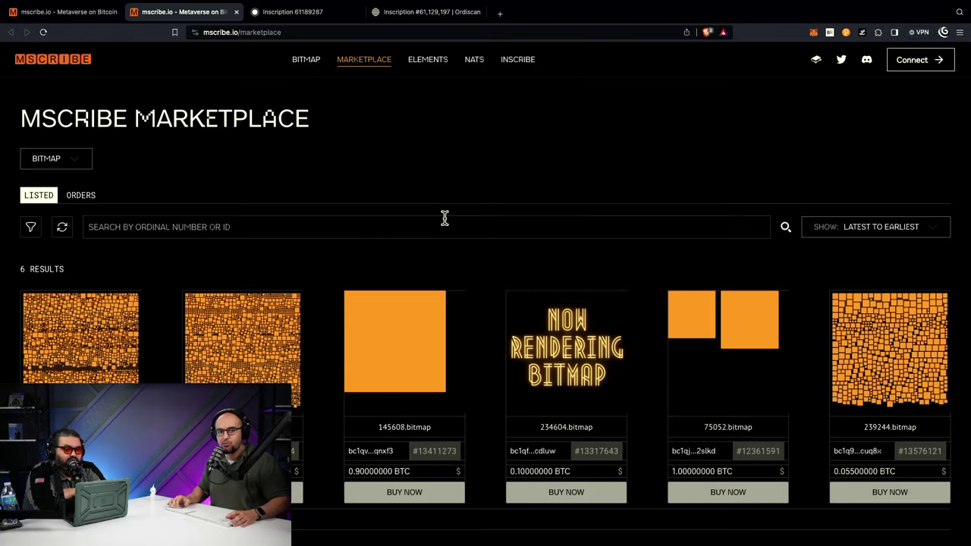
- Switch the marketplace category to UNAT and view the nat 819846 listing up close
click(71, 161)
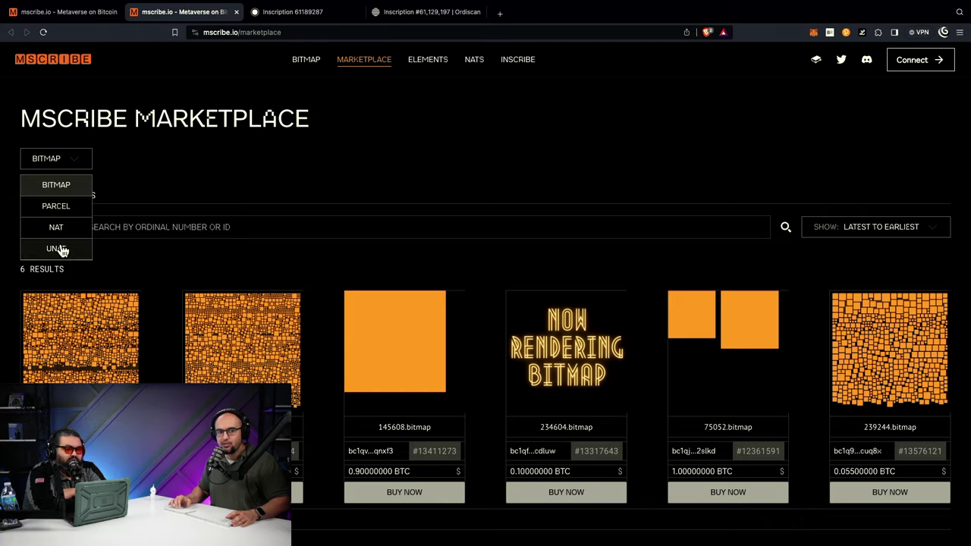
click(66, 251)
scroll(320, 176, down, 3)
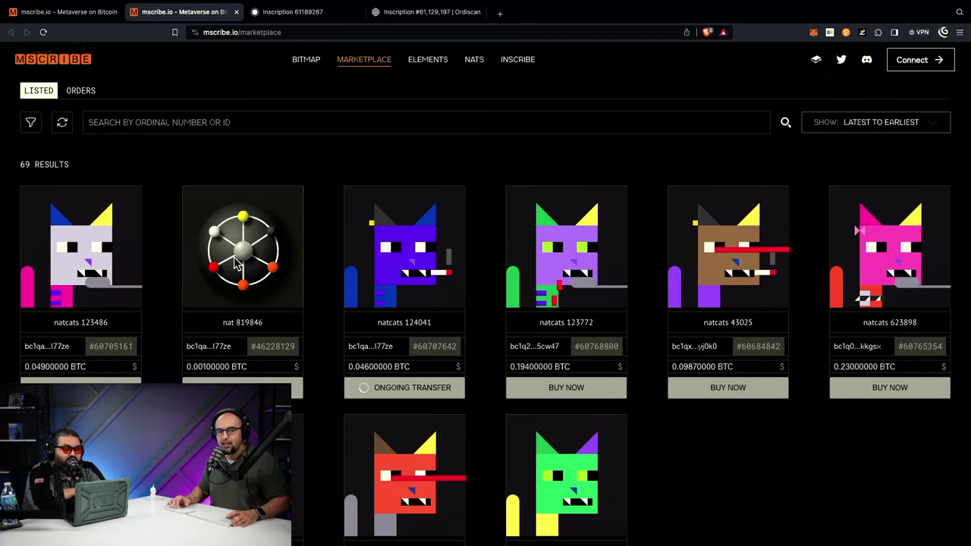
scroll(233, 257, up, 5)
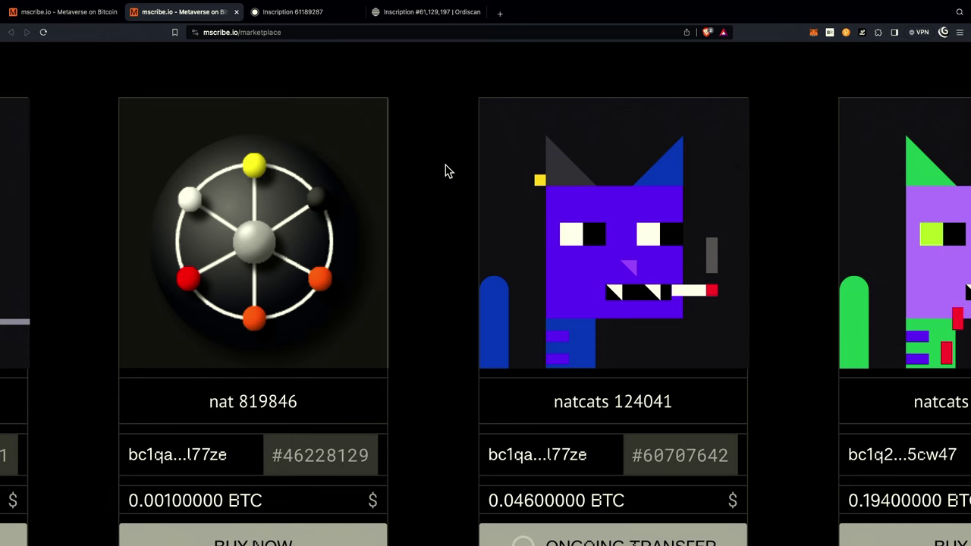
- Revisit the blockNumber code in the script inscription and return to the nat 819846 artwork on the marketplace
click(286, 13)
click(403, 15)
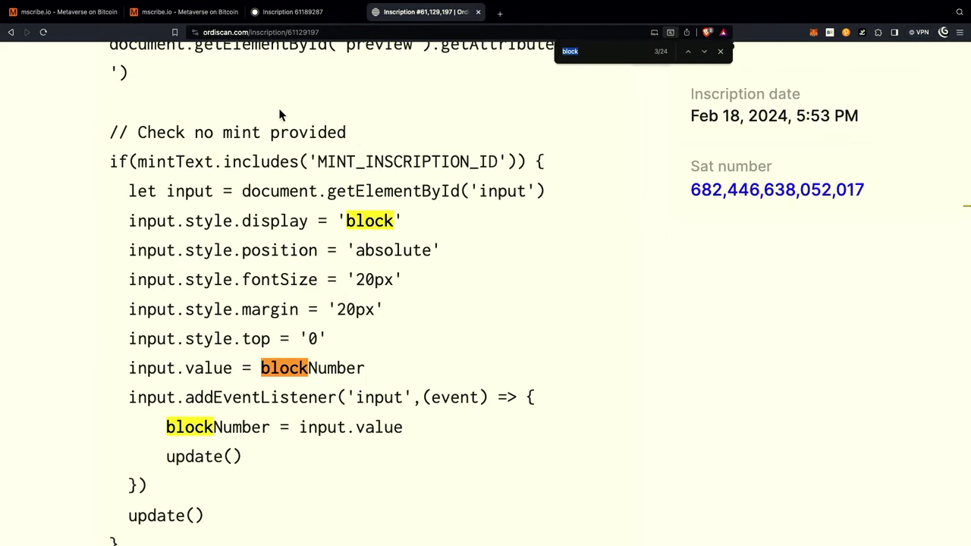
click(160, 12)
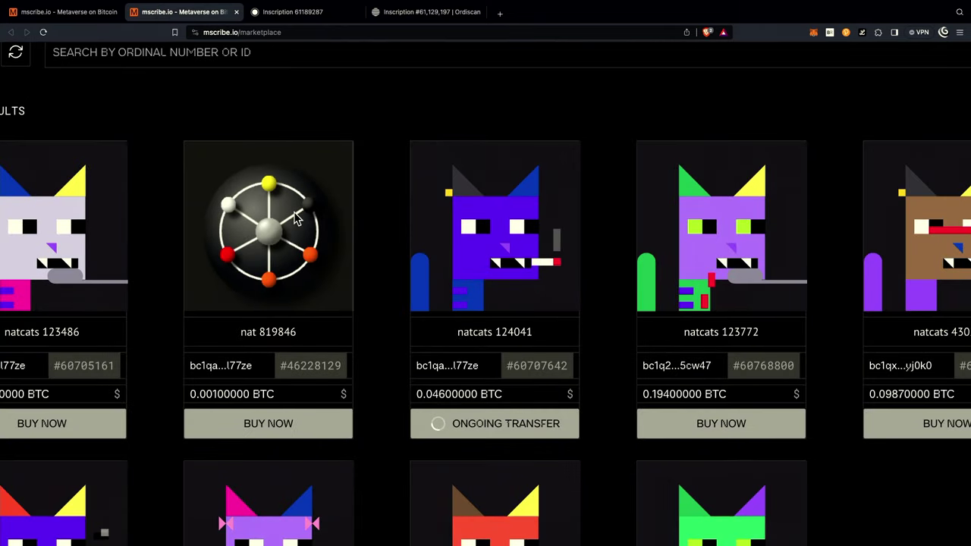